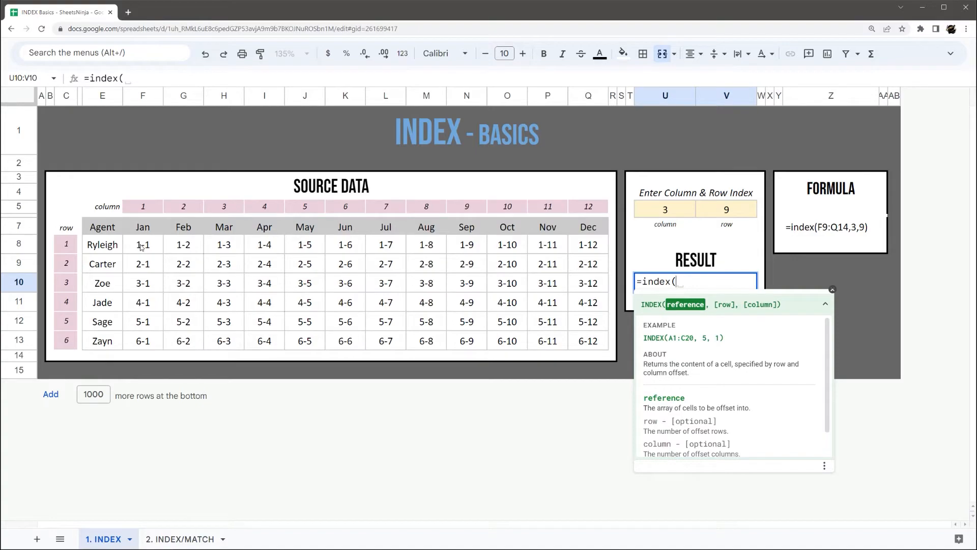
- Complete the result cell's INDEX formula with range F8:Q13, row 3 and column 1
{"action": "left_click_drag", "start_coordinate": [142, 246], "coordinate": [590, 340]}
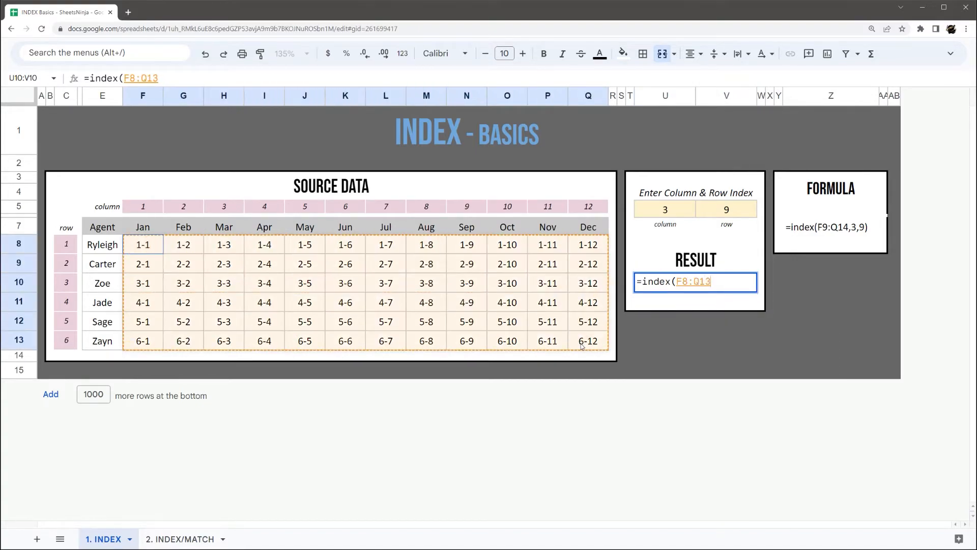
{"action": "type", "text": ","}
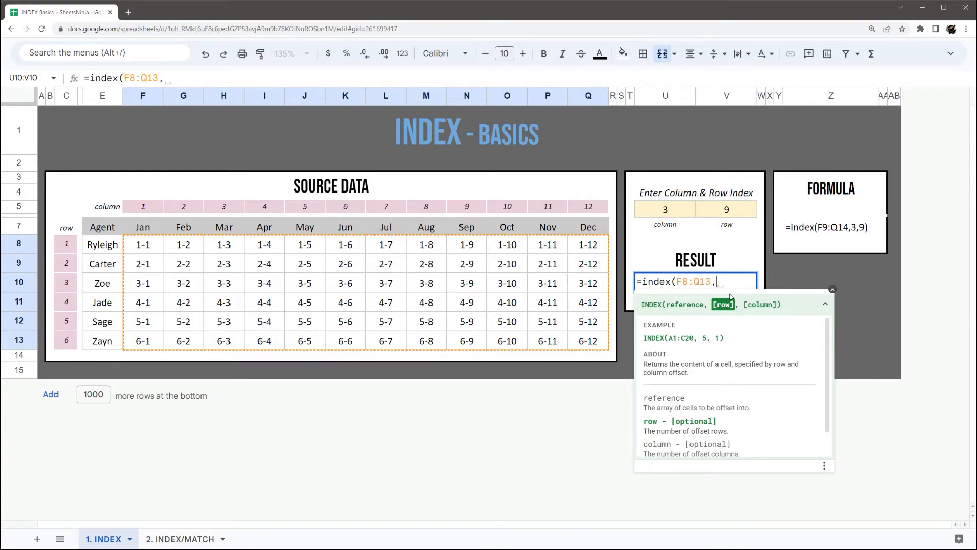
{"action": "type", "text": "3,1)"}
{"action": "key", "text": "Return"}
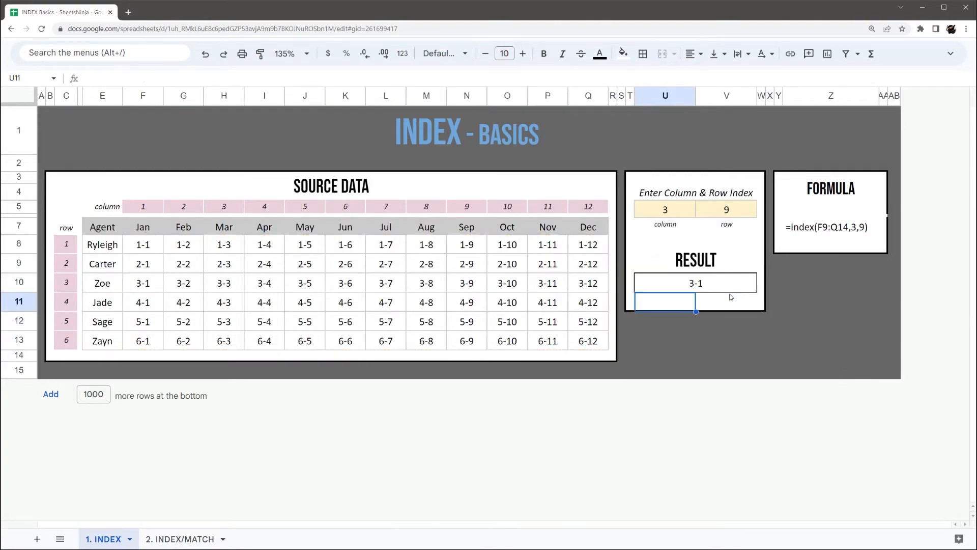
- Change the result formula's row argument to 1 and its column argument to 3
{"action": "left_click", "coordinate": [691, 285]}
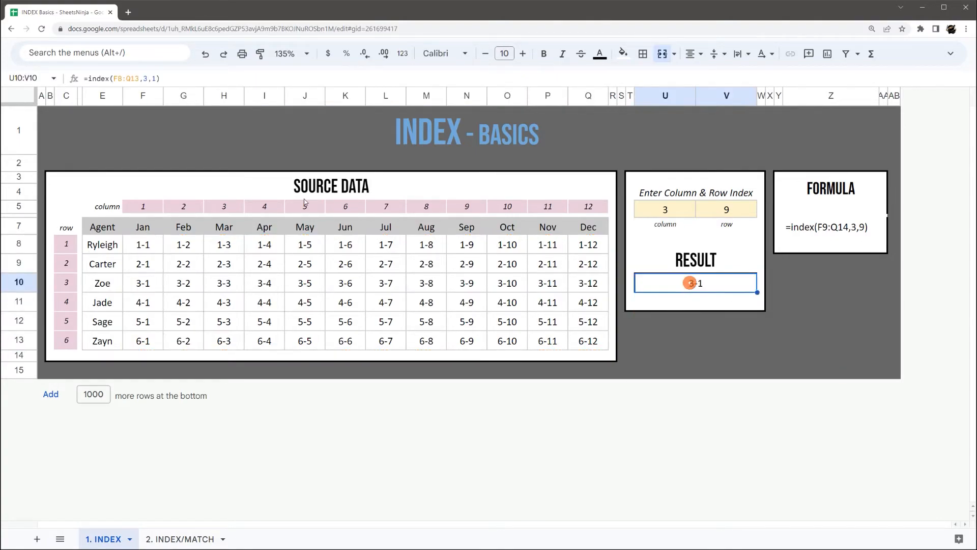
{"action": "left_click", "coordinate": [148, 79]}
{"action": "type", "text": "1,3"}
{"action": "key", "text": "Return"}
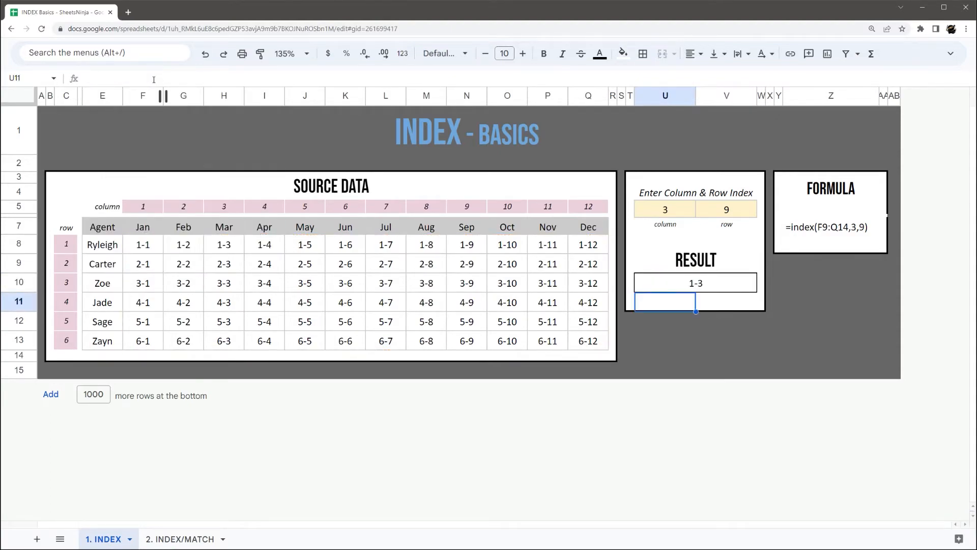
- Replace the result formula's fixed row and column numbers with references to cells U5 and V5
{"action": "left_click", "coordinate": [716, 287]}
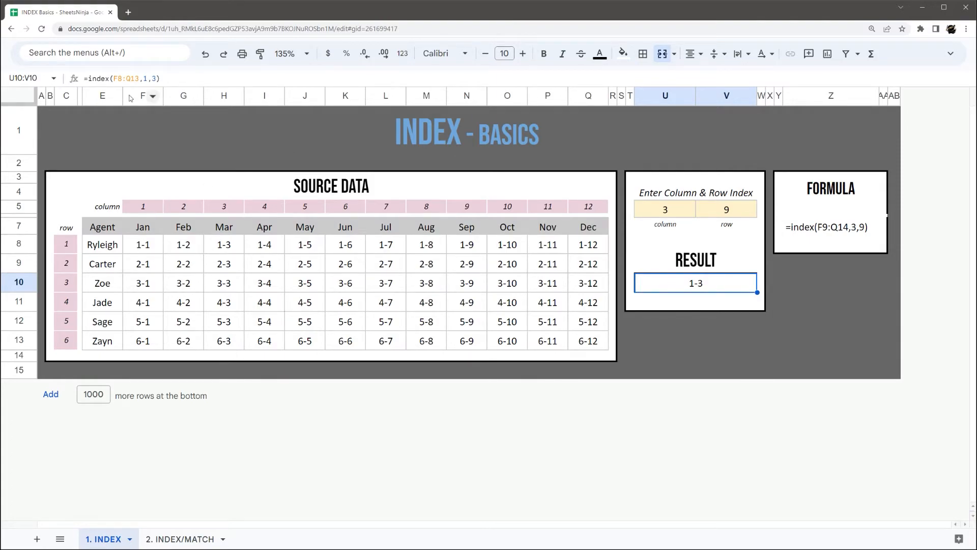
{"action": "left_click", "coordinate": [119, 79]}
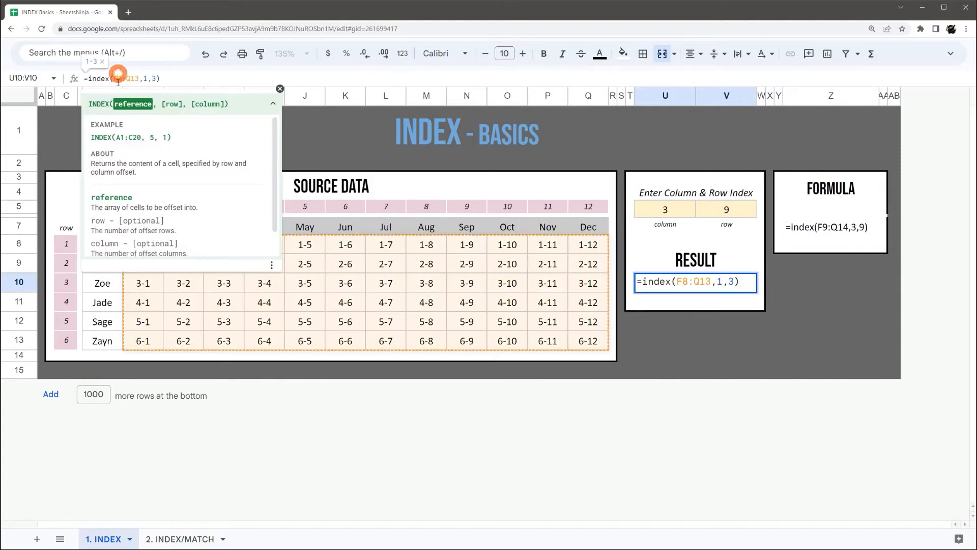
{"action": "left_click", "coordinate": [280, 90]}
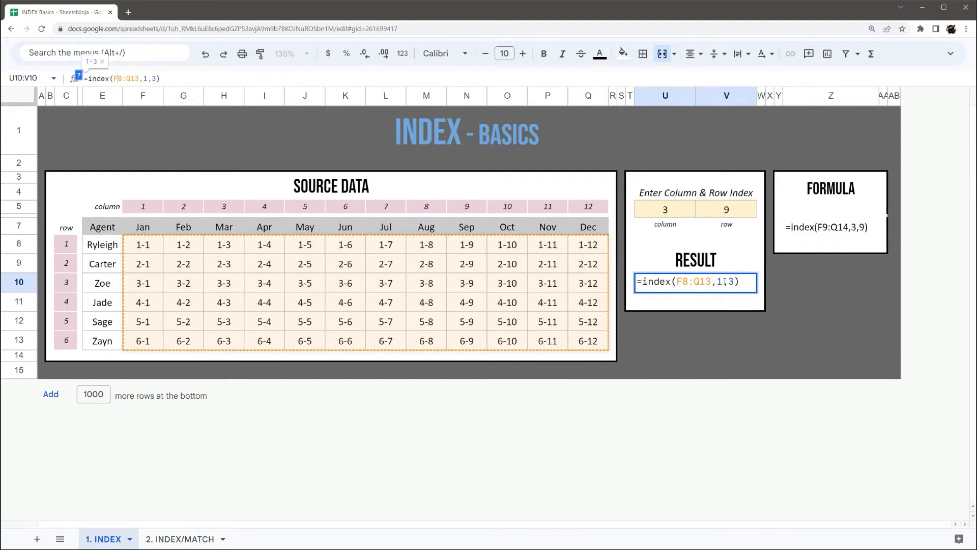
{"action": "left_click_drag", "start_coordinate": [719, 283], "coordinate": [769, 283]}
{"action": "key", "text": "BackSpace"}
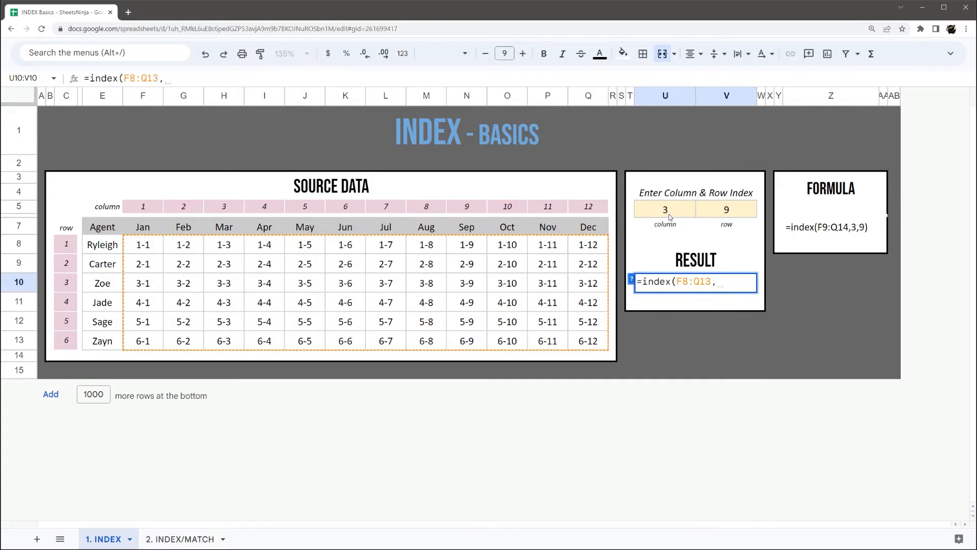
{"action": "left_click", "coordinate": [669, 216]}
{"action": "type", "text": ","}
{"action": "left_click", "coordinate": [720, 212]}
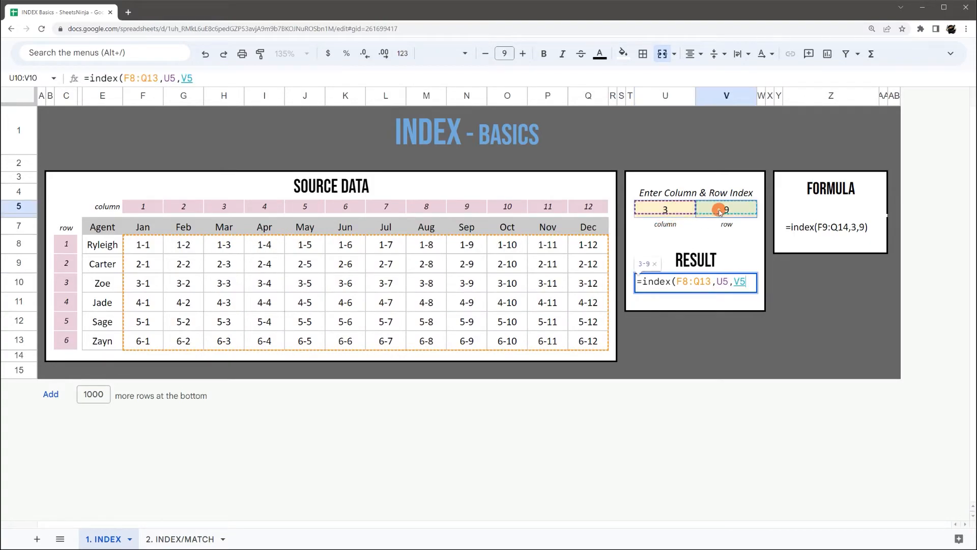
{"action": "key", "text": "Return"}
{"action": "key", "text": "Up"}
- Set the index input cells to 1 in U5 and 5 in V5
{"action": "left_click", "coordinate": [650, 203]}
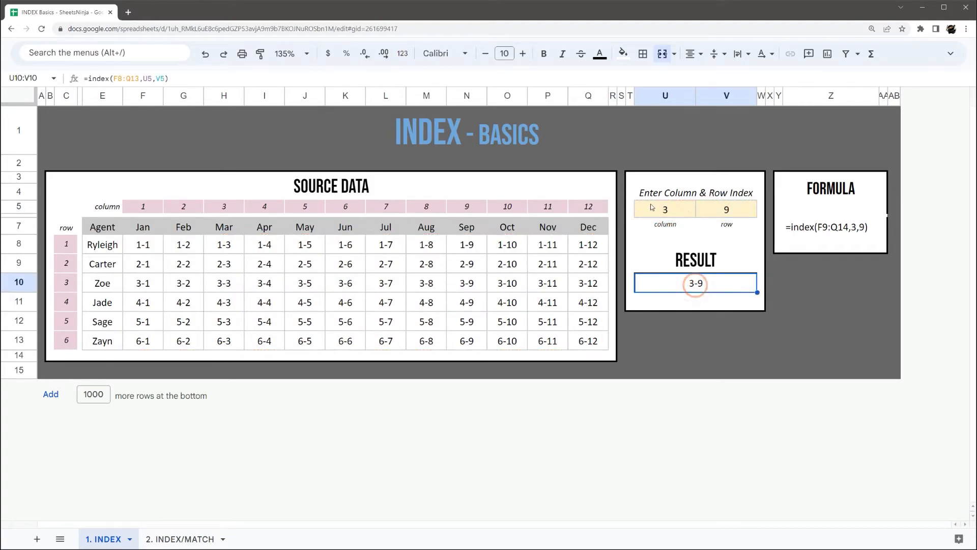
{"action": "left_click", "coordinate": [727, 211]}
{"action": "left_click", "coordinate": [695, 281]}
{"action": "left_click", "coordinate": [662, 208]}
{"action": "type", "text": "1"}
{"action": "key", "text": "ctrl+Return"}
{"action": "left_click", "coordinate": [727, 213]}
{"action": "type", "text": "5"}
{"action": "key", "text": "ctrl+Return"}
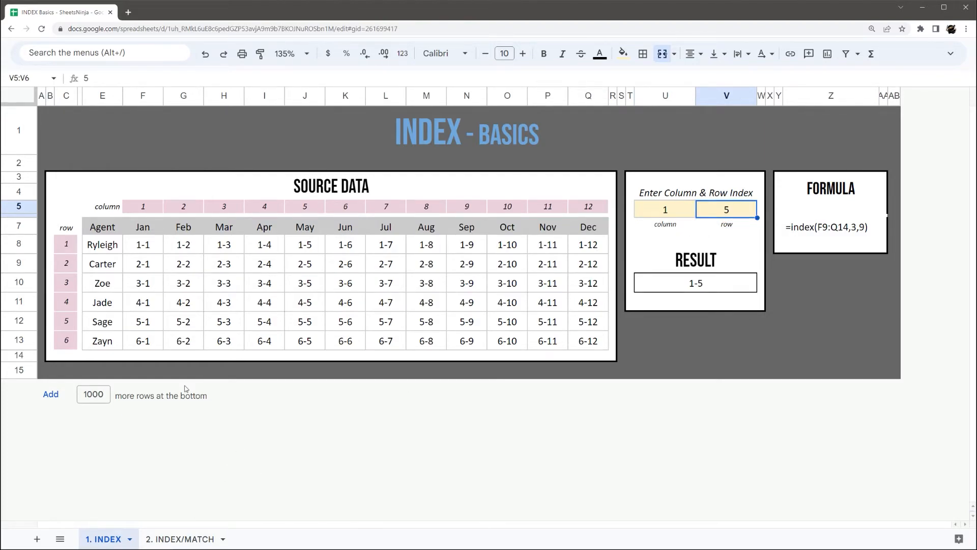
- On the 2. INDEX/MATCH sheet, clear the result cell and begin a new INDEX formula with the reference F8:Q13
{"action": "left_click", "coordinate": [181, 540]}
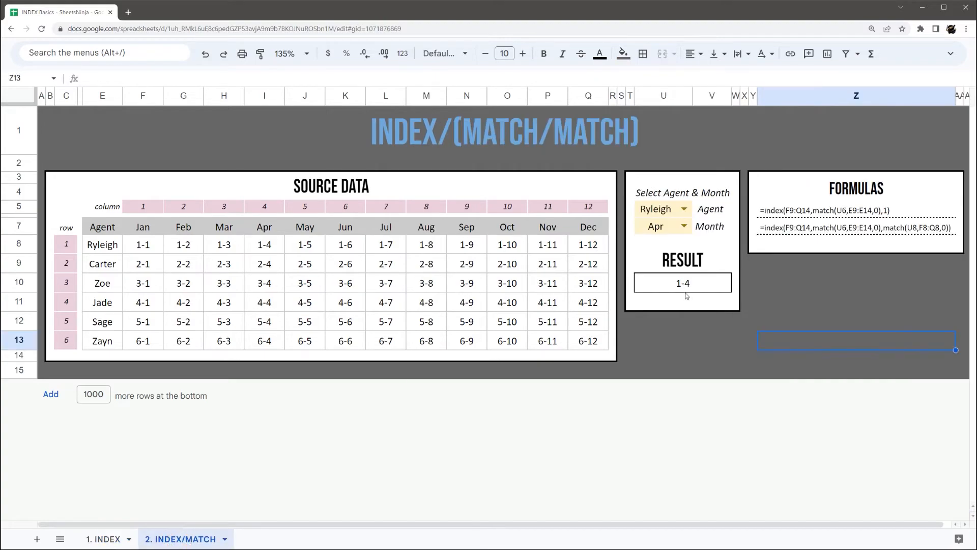
{"action": "left_click", "coordinate": [701, 289]}
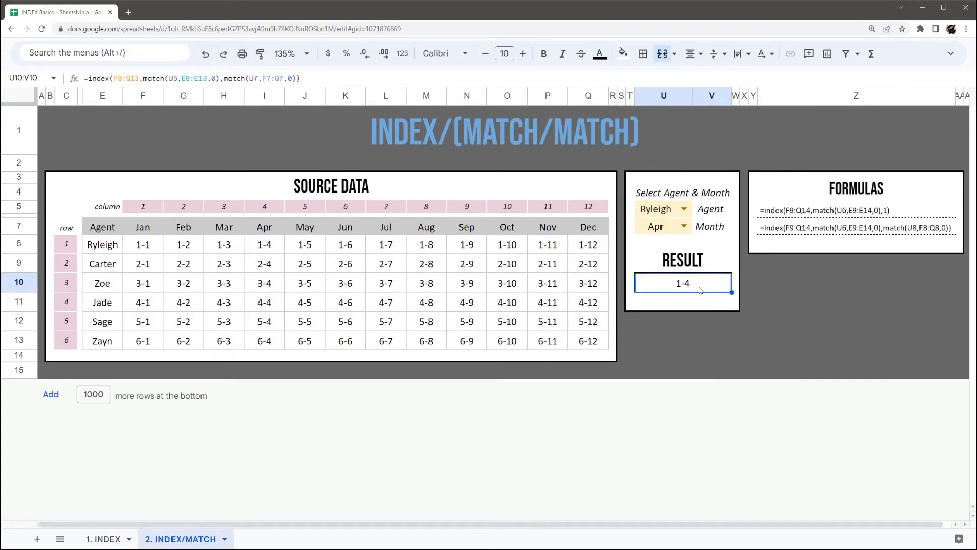
{"action": "key", "text": "Delete"}
{"action": "type", "text": "=index("}
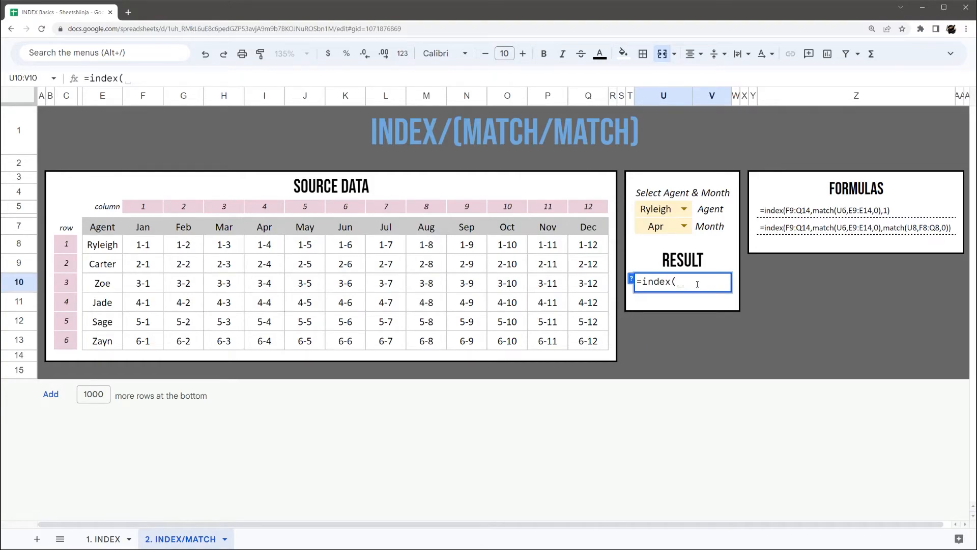
{"action": "mouse_move", "coordinate": [130, 246]}
{"action": "left_mouse_down"}
{"action": "mouse_move", "coordinate": [514, 306]}
{"action": "mouse_move", "coordinate": [587, 341]}
{"action": "left_mouse_up"}
{"action": "type", "text": ","}
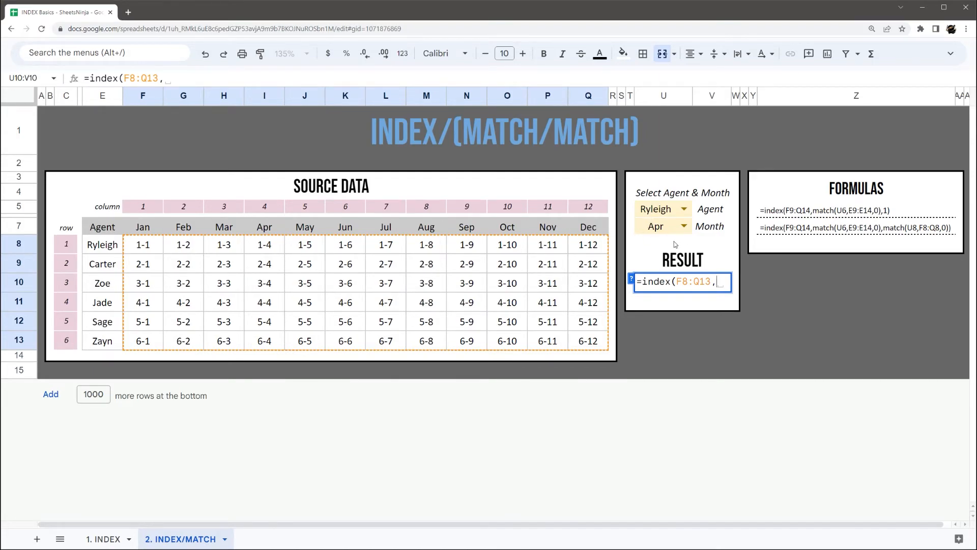
- Complete the formula with a row argument of MATCH on U5 in E8:E13, search type 0, and column 1
{"action": "type", "text": "match("}
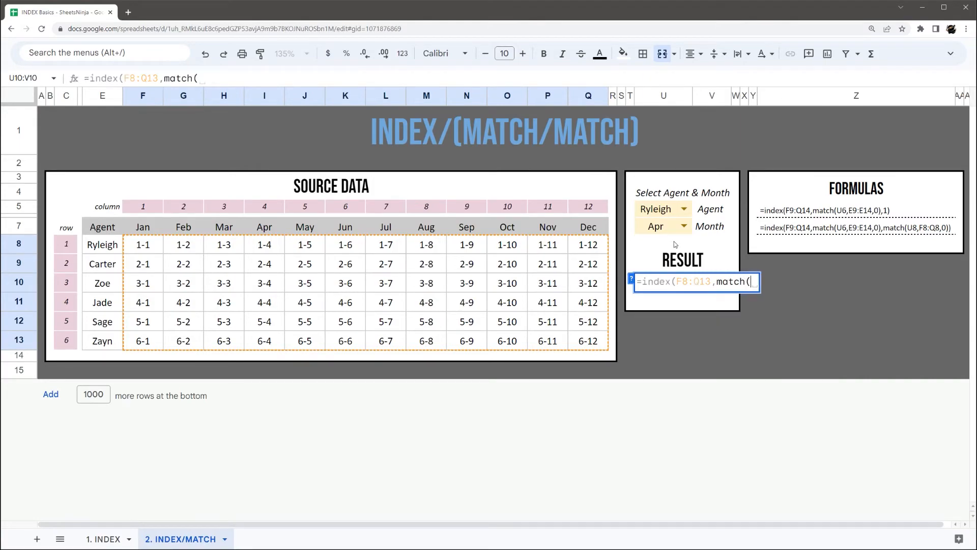
{"action": "left_click", "coordinate": [631, 281]}
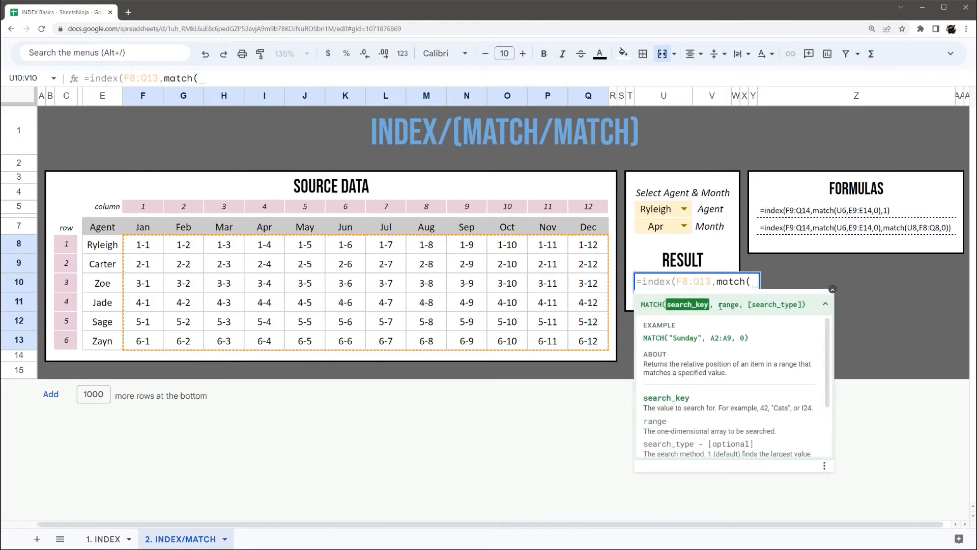
{"action": "left_click", "coordinate": [711, 281]}
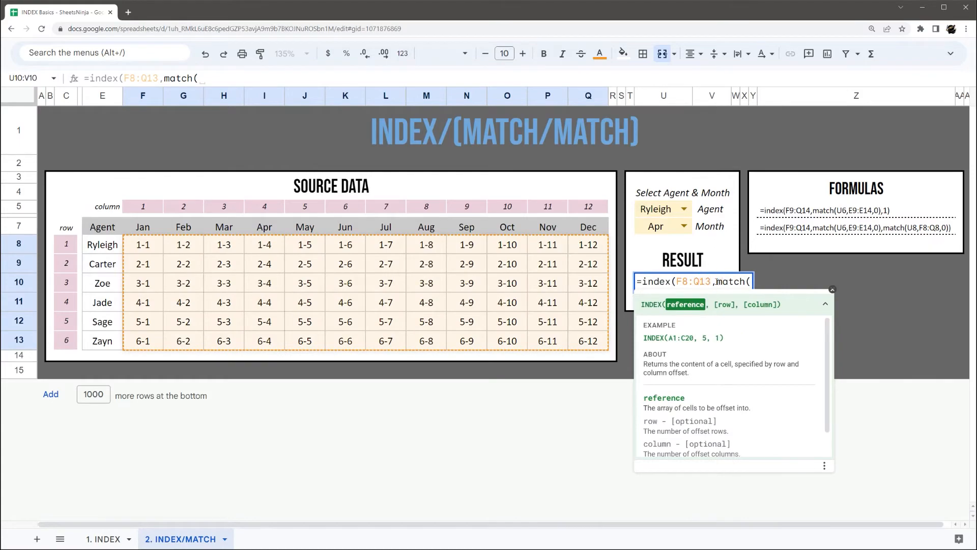
{"action": "left_click", "coordinate": [716, 282]}
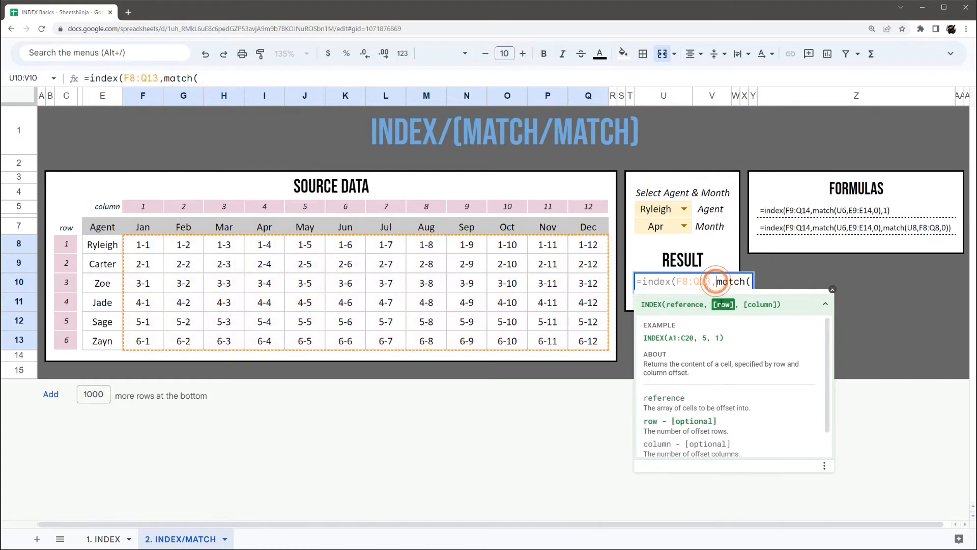
{"action": "left_click", "coordinate": [750, 281]}
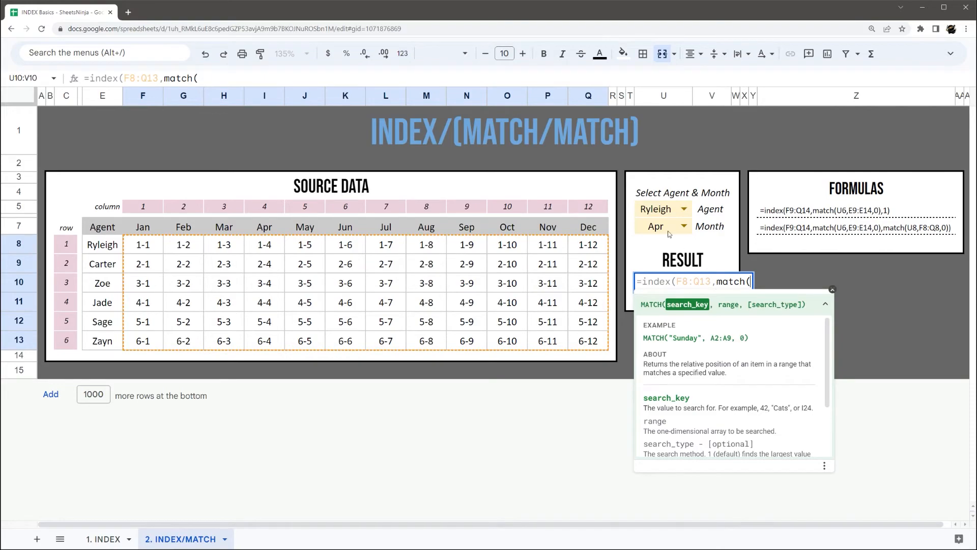
{"action": "left_click", "coordinate": [663, 214]}
{"action": "type", "text": ","}
{"action": "left_click_drag", "start_coordinate": [104, 249], "coordinate": [104, 342]}
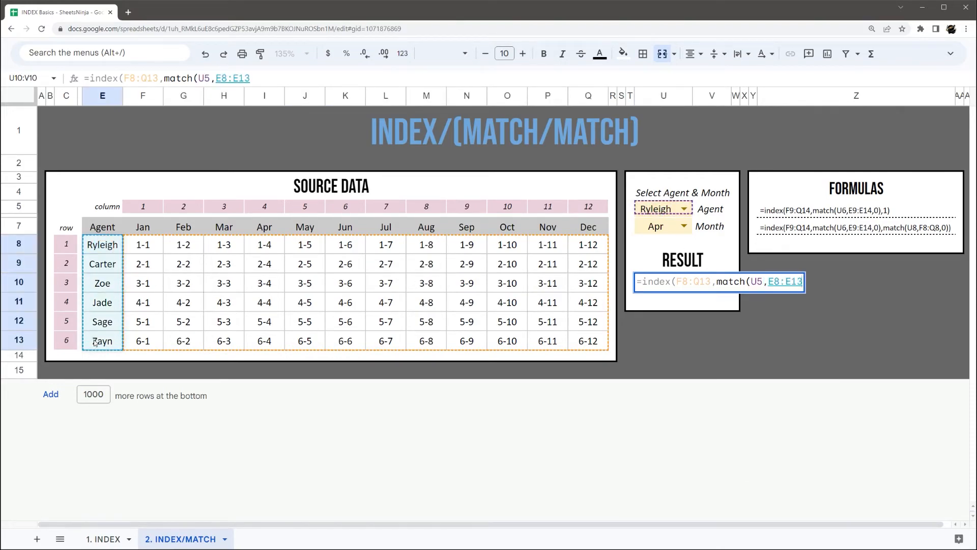
{"action": "type", "text": ",0)"}
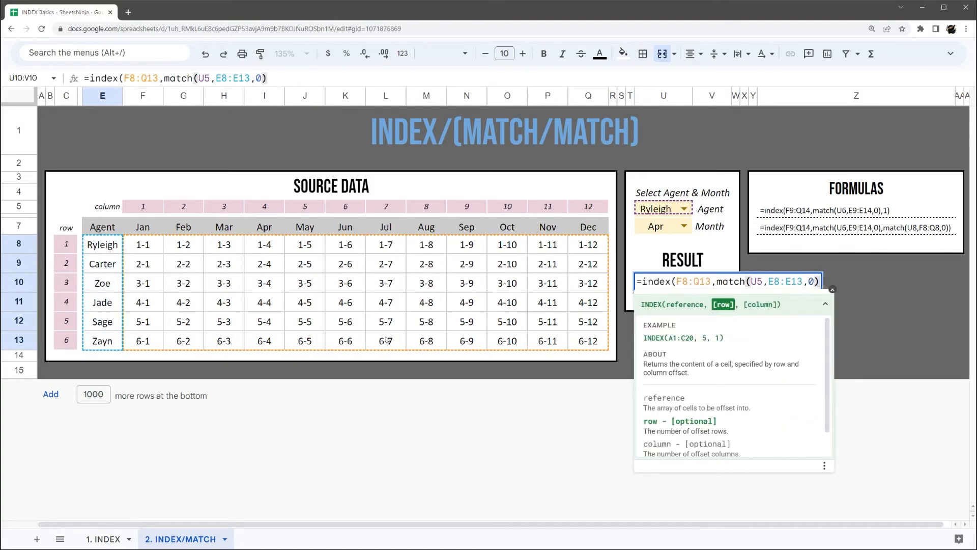
{"action": "type", "text": ",1)"}
{"action": "key", "text": "Return"}
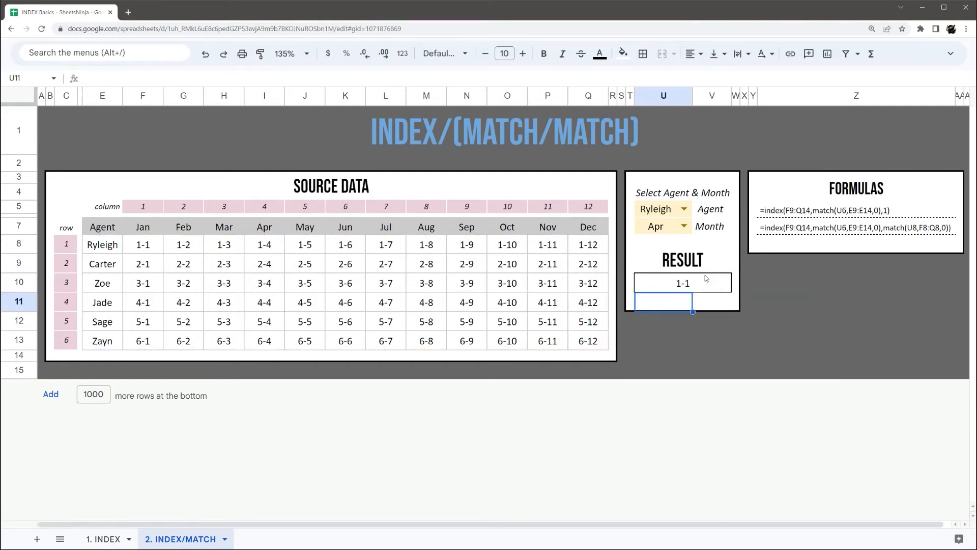
- Change the selected agent in U5 to the third name in the list and select the result cell
{"action": "left_click", "coordinate": [686, 289]}
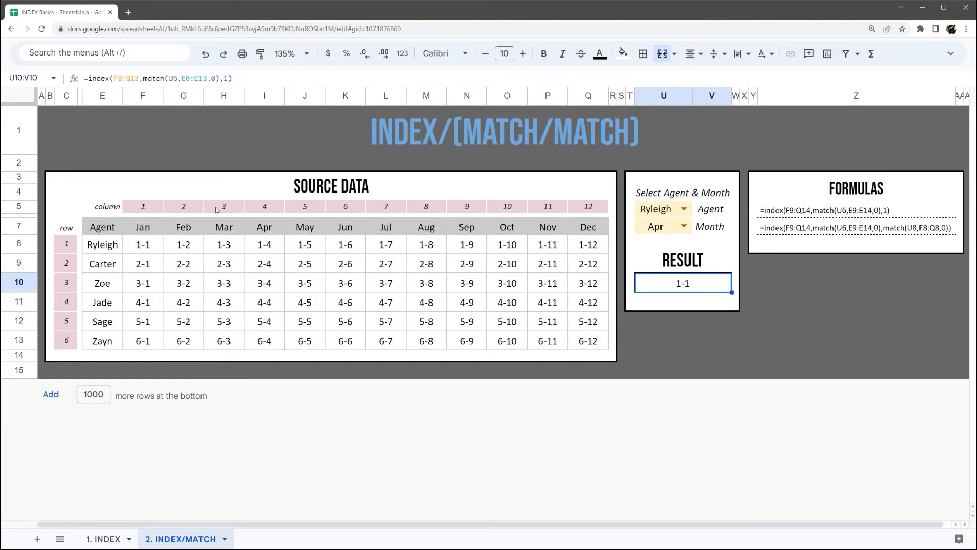
{"action": "left_click", "coordinate": [101, 243]}
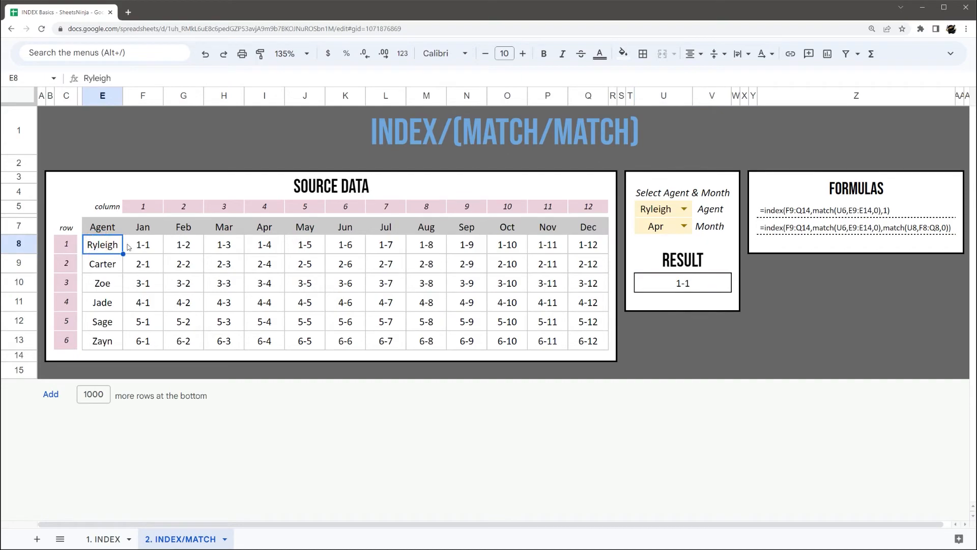
{"action": "left_click", "coordinate": [31, 249]}
{"action": "left_click", "coordinate": [684, 209]}
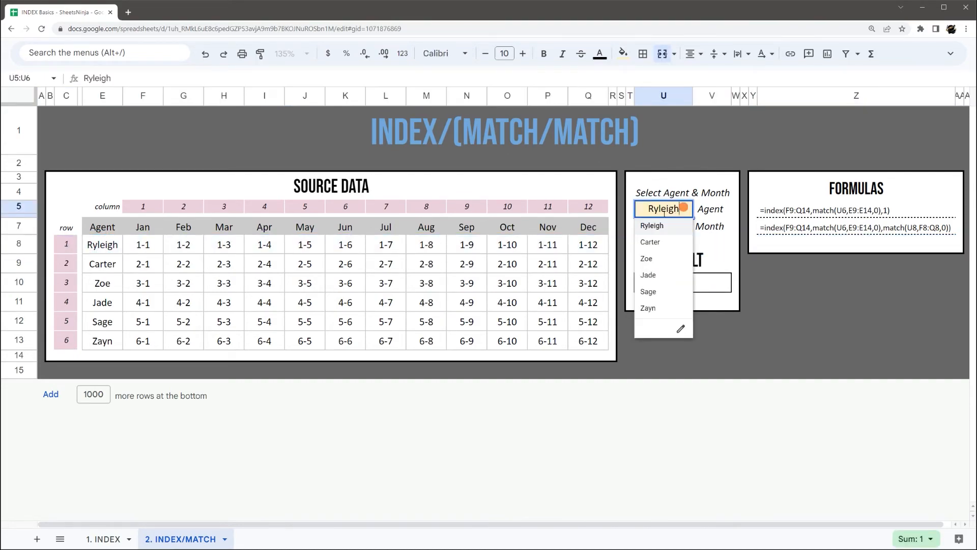
{"action": "left_click", "coordinate": [651, 259]}
{"action": "left_click", "coordinate": [703, 284]}
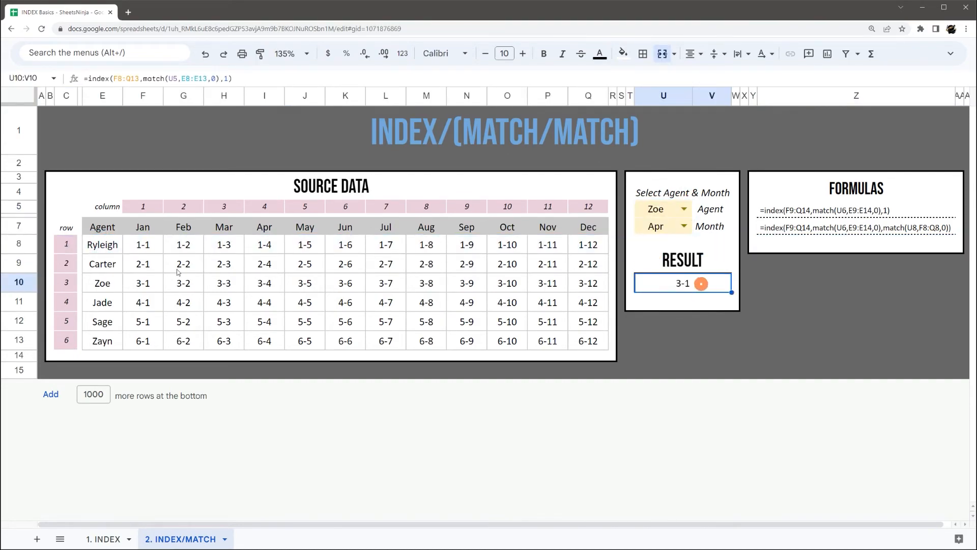
- Examine the chosen agent's source row and the result formula's MATCH part, including its range E8:E13
{"action": "left_click", "coordinate": [26, 286]}
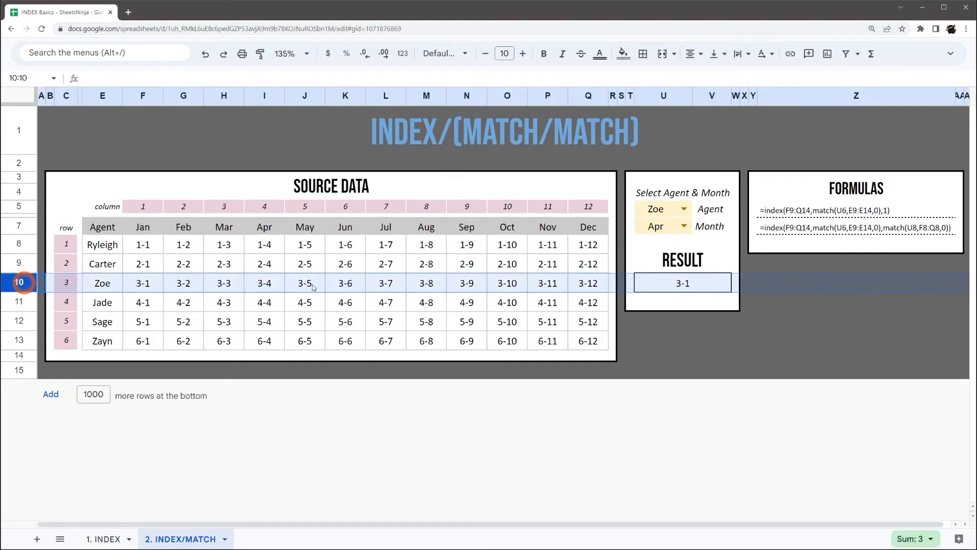
{"action": "left_click", "coordinate": [694, 285]}
{"action": "left_click", "coordinate": [167, 79]}
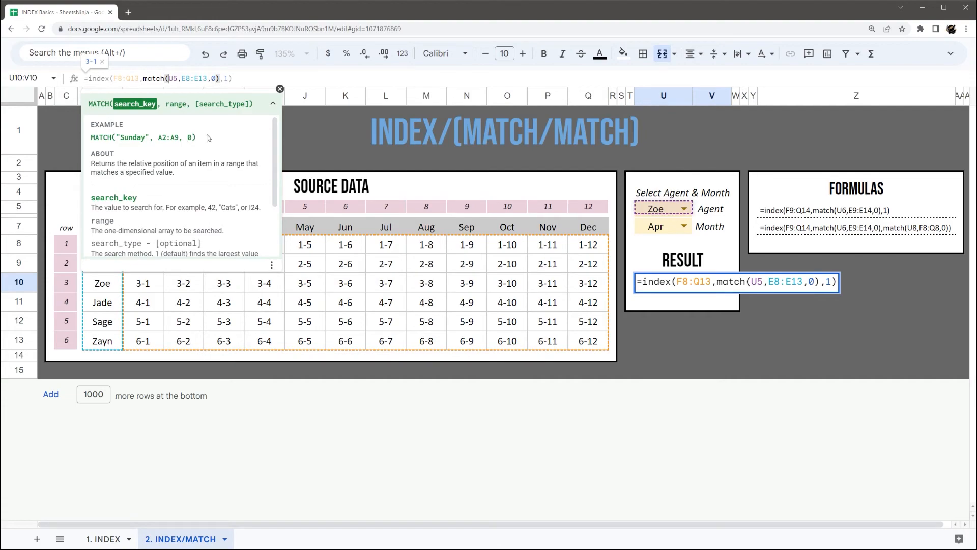
{"action": "left_click", "coordinate": [280, 88]}
{"action": "left_click_drag", "start_coordinate": [182, 79], "coordinate": [207, 79]}
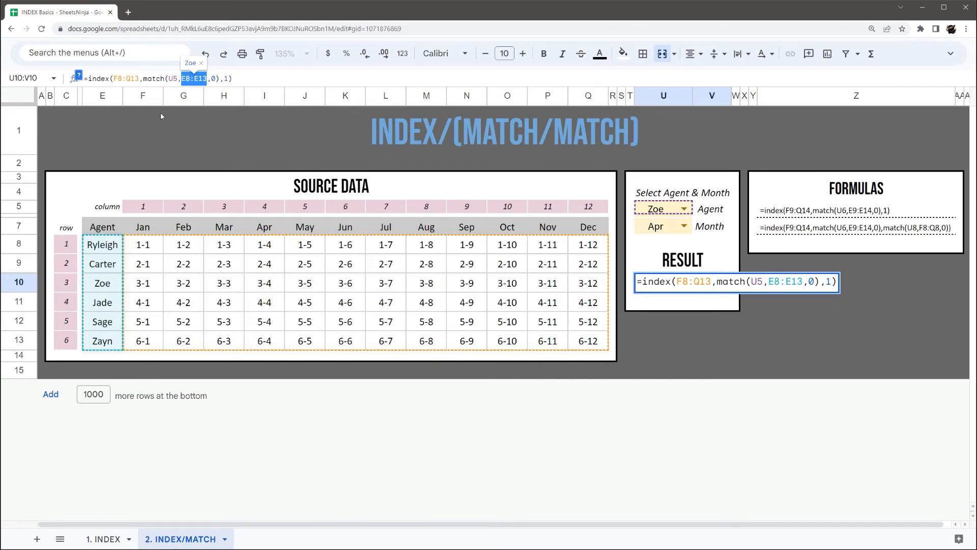
{"action": "left_click_drag", "start_coordinate": [144, 78], "coordinate": [221, 78]}
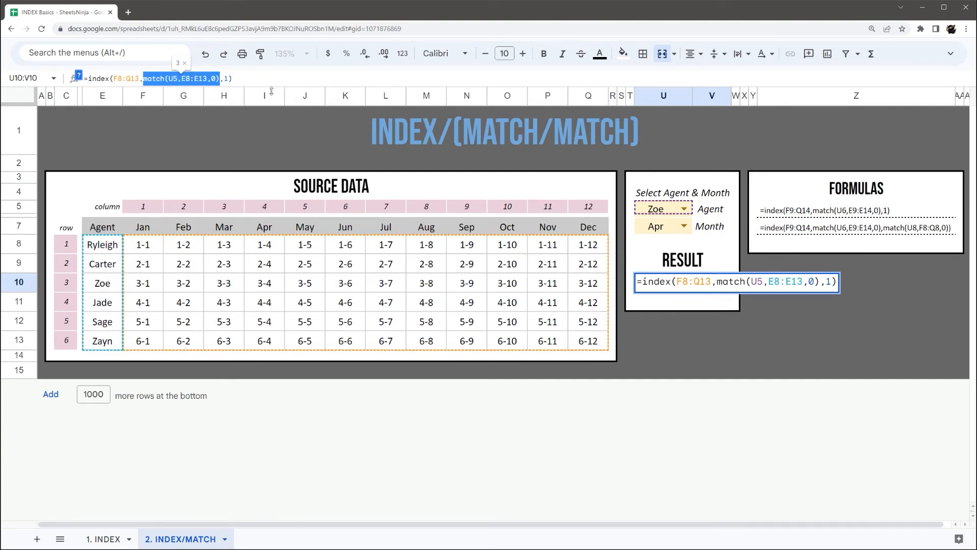
- Replace the result formula's fixed column argument with a MATCH on U7 in F7:Q7, search type 0, and confirm the formula
{"action": "left_click", "coordinate": [227, 78]}
{"action": "key", "text": "BackSpace"}
{"action": "key", "text": "BackSpace"}
{"action": "type", "text": "mat"}
{"action": "key", "text": "Tab"}
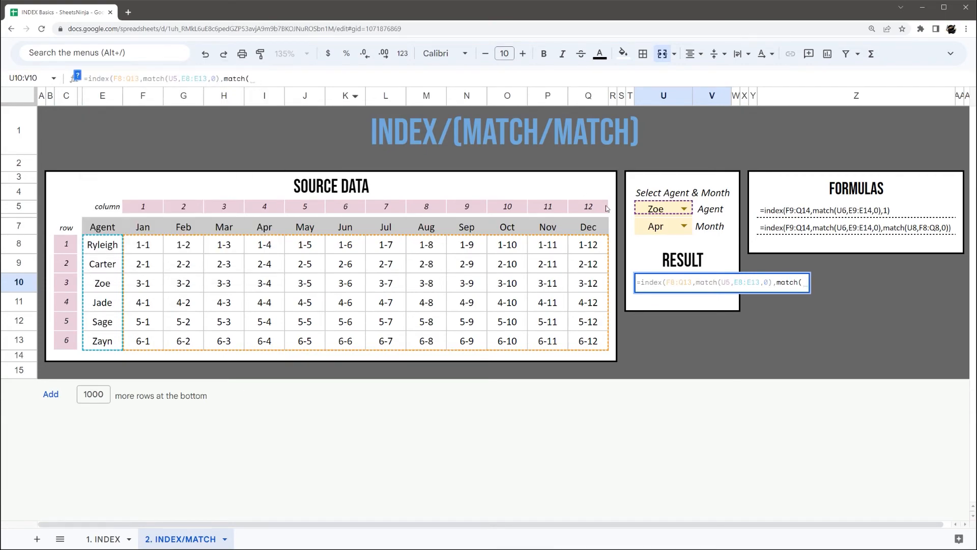
{"action": "left_click", "coordinate": [646, 227]}
{"action": "type", "text": ","}
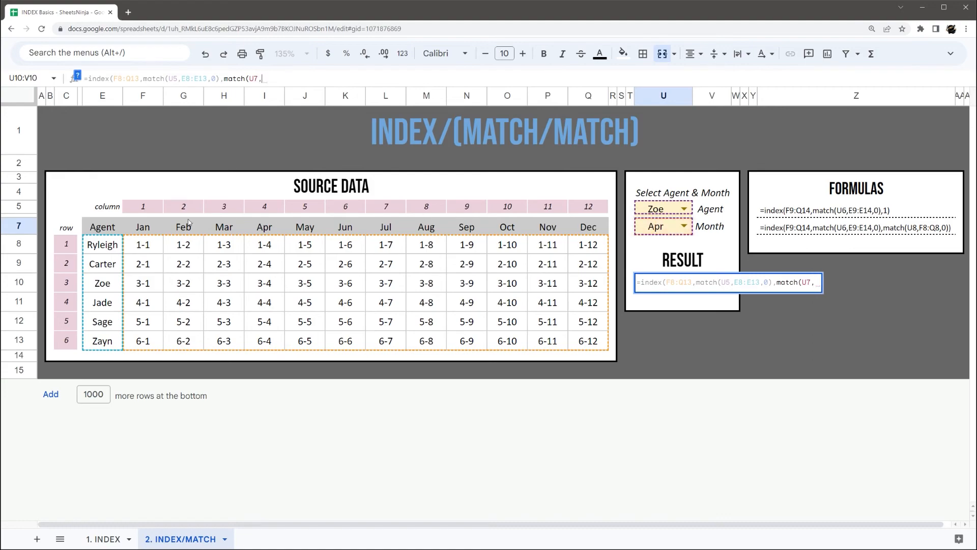
{"action": "left_click_drag", "start_coordinate": [143, 229], "coordinate": [592, 229]}
{"action": "type", "text": ",0)"}
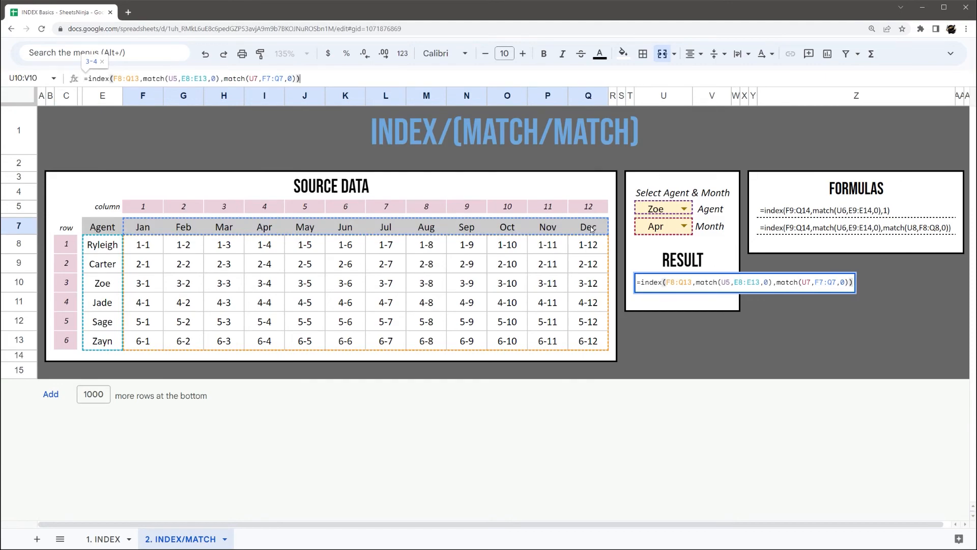
{"action": "key", "text": "Return"}
- Examine how the result formula uses the range F8:Q13, the selected agent and month, and the matching row 10 and column I
{"action": "left_click", "coordinate": [695, 284]}
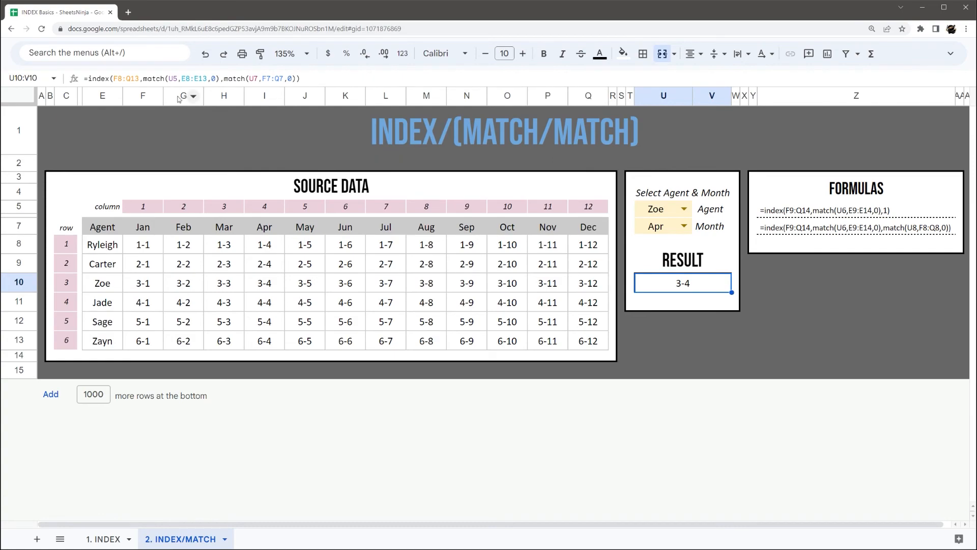
{"action": "left_click_drag", "start_coordinate": [141, 245], "coordinate": [587, 346]}
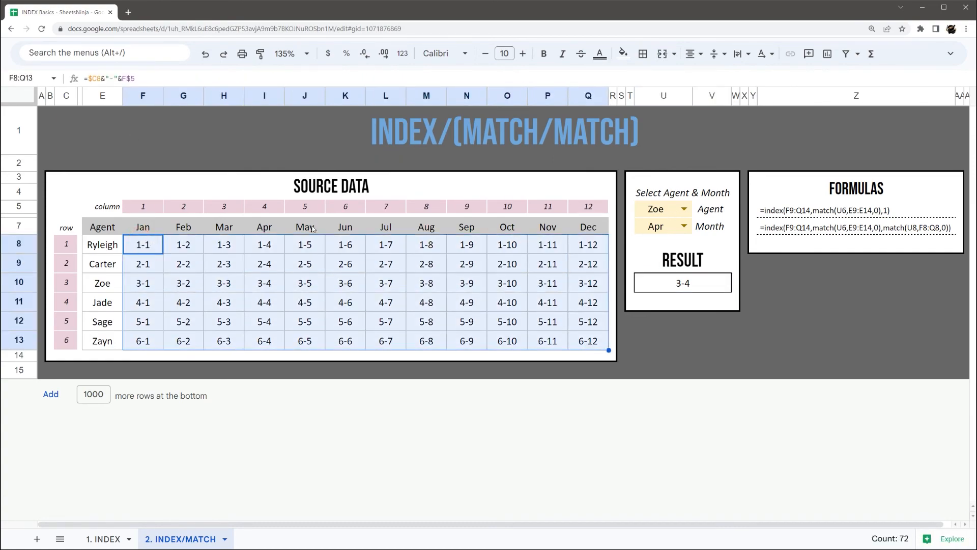
{"action": "left_click", "coordinate": [662, 210]}
{"action": "left_click", "coordinate": [667, 228]}
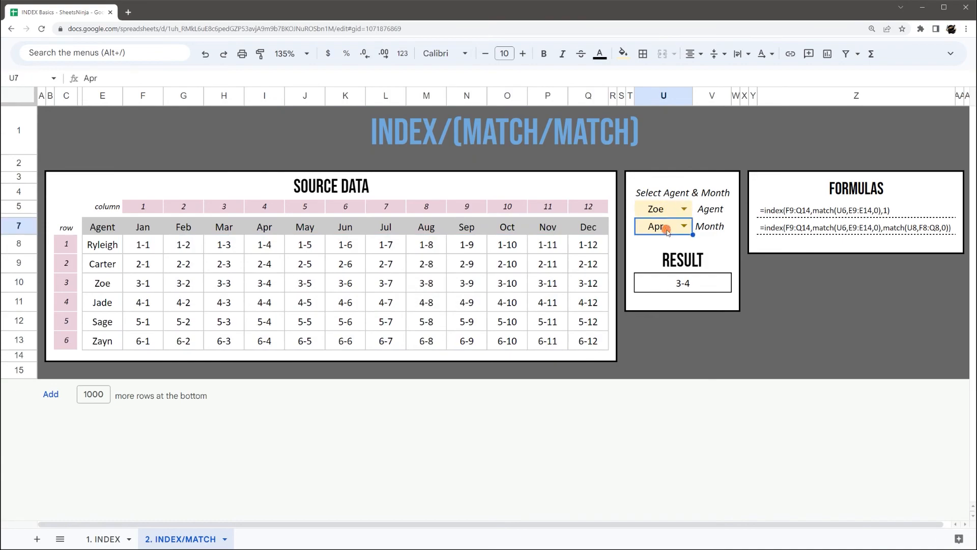
{"action": "left_click", "coordinate": [12, 247]}
{"action": "left_click", "coordinate": [696, 284]}
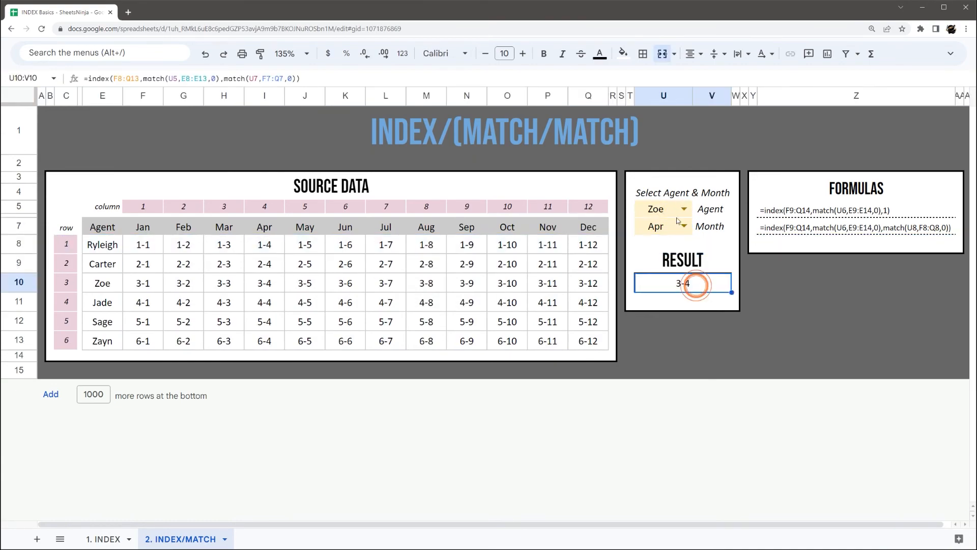
{"action": "left_click", "coordinate": [19, 281]}
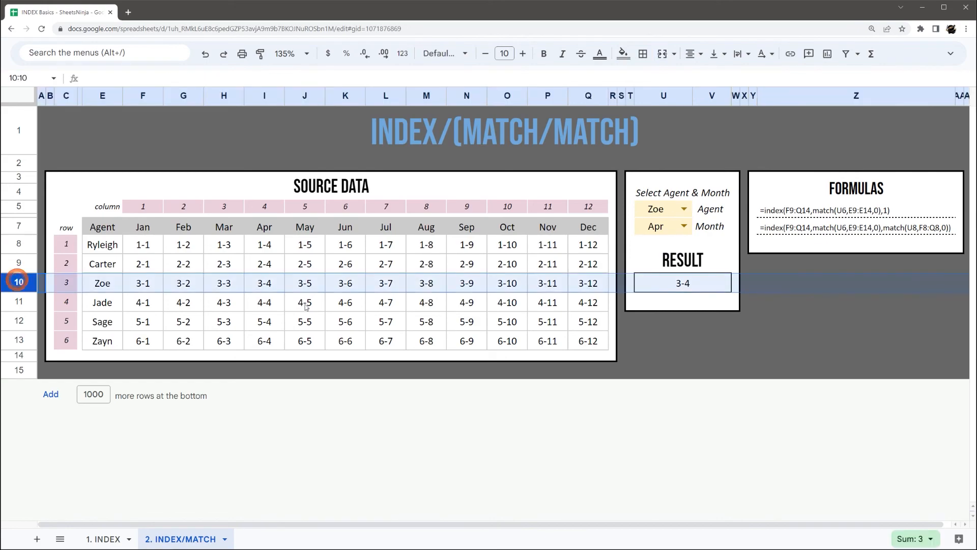
{"action": "left_click", "coordinate": [667, 226]}
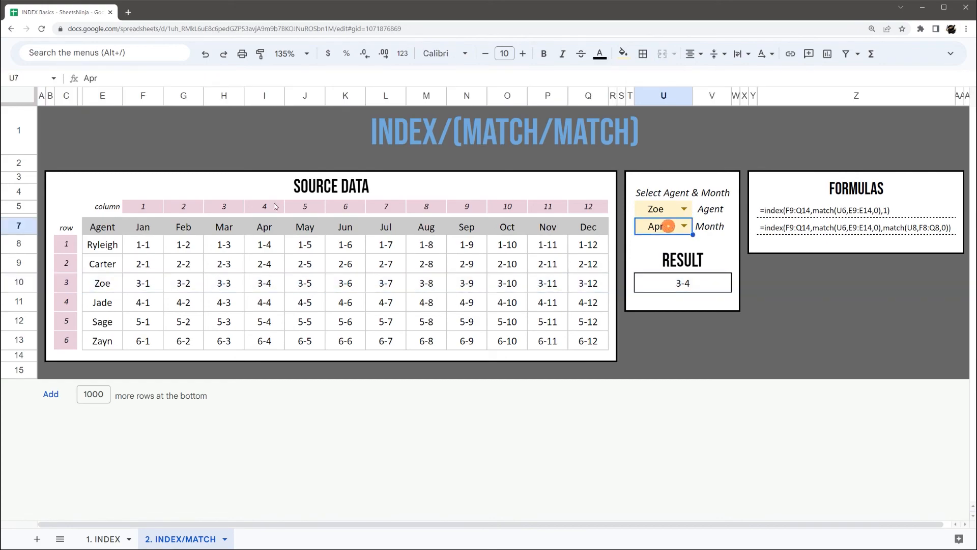
{"action": "left_click", "coordinate": [269, 105]}
- Change the selected month in U7 to Dec and compare the result with the agent's December cell in the source data
{"action": "left_click", "coordinate": [684, 227]}
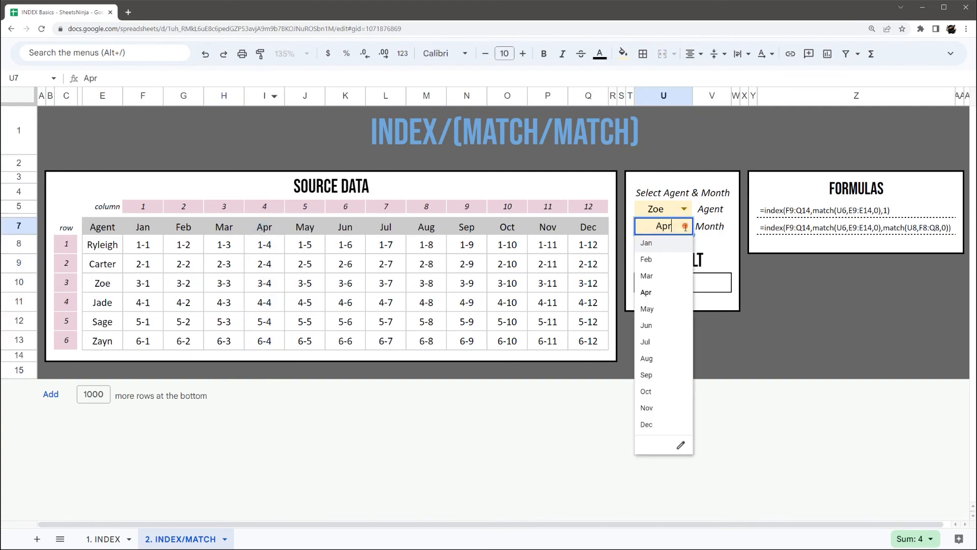
{"action": "left_click", "coordinate": [653, 426]}
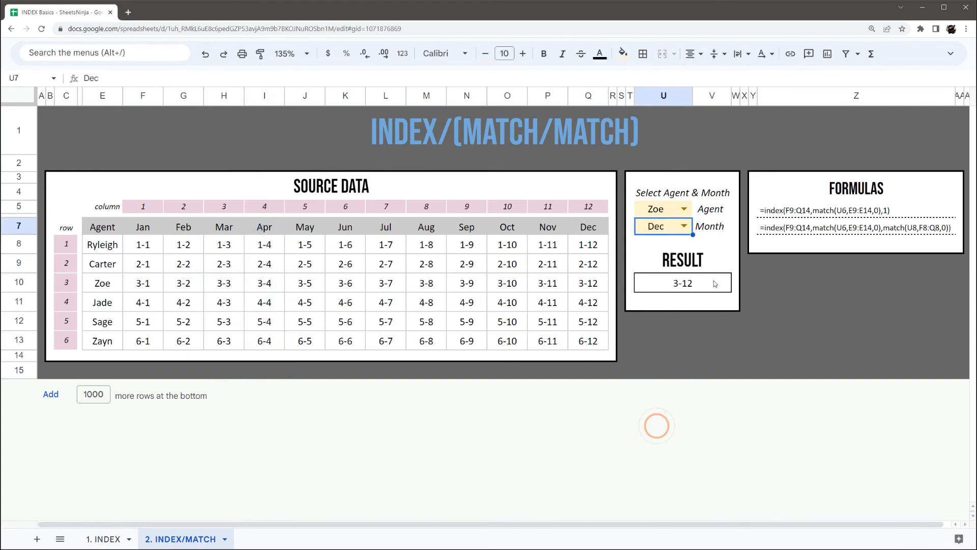
{"action": "left_click", "coordinate": [684, 286]}
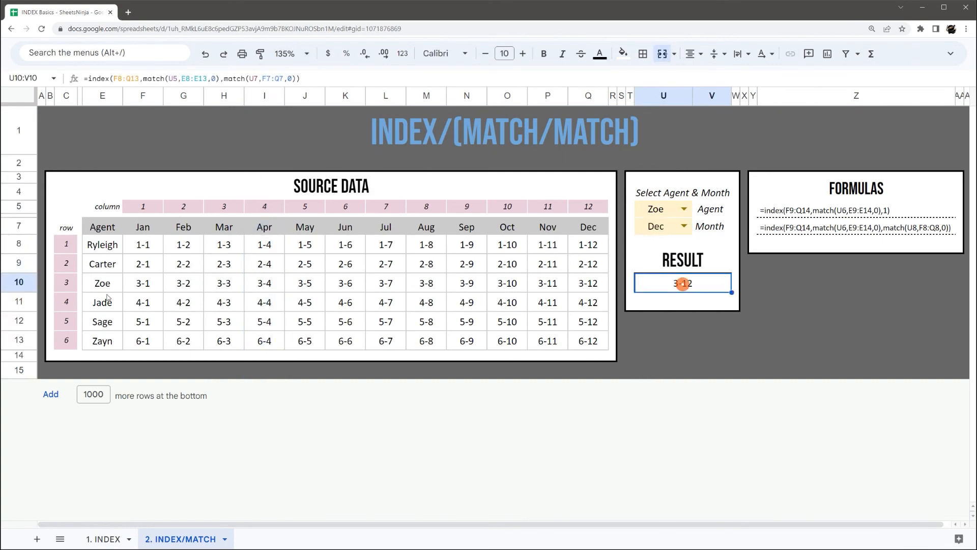
{"action": "left_click", "coordinate": [19, 283]}
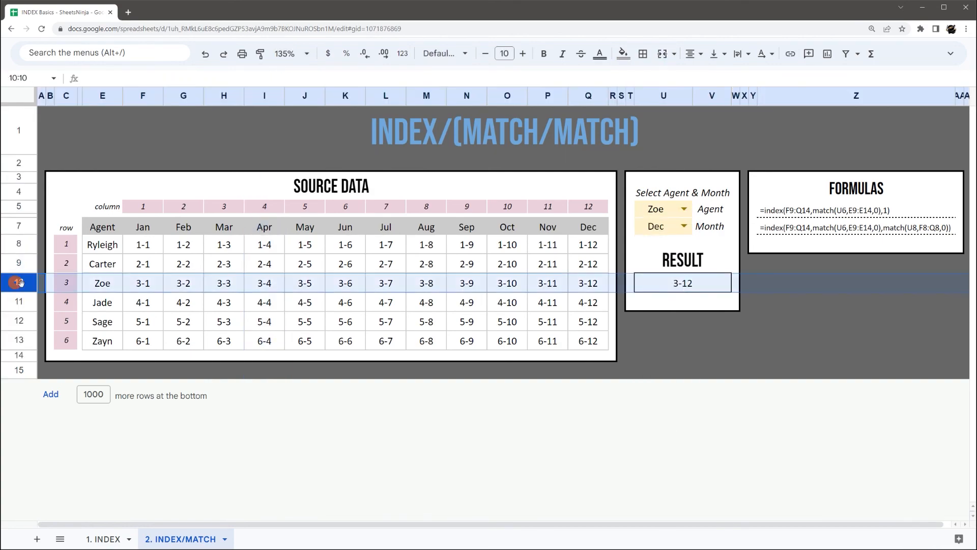
{"action": "left_click", "coordinate": [590, 284]}
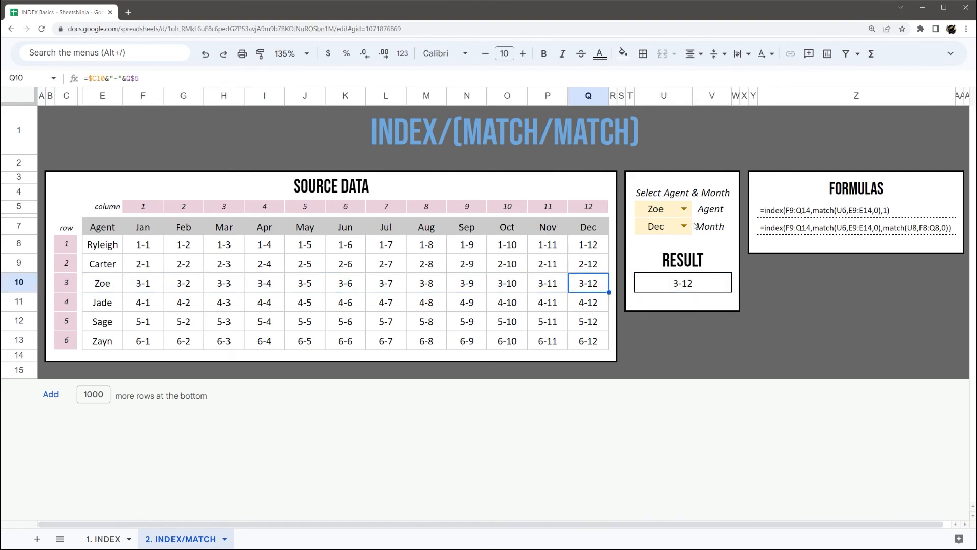
- Change the selected agent in U5 to the first name in the list and check the result against source row 8
{"action": "left_click", "coordinate": [684, 210]}
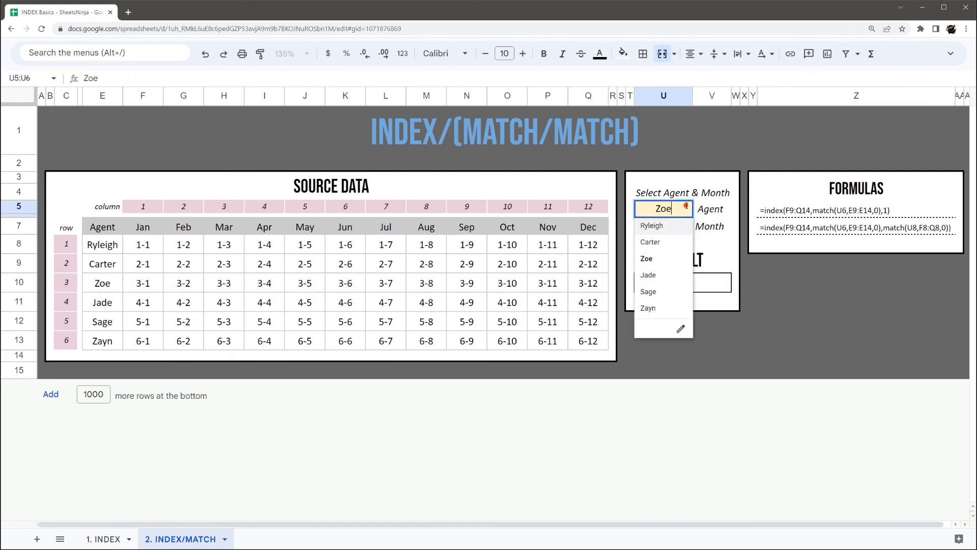
{"action": "left_click", "coordinate": [670, 227]}
{"action": "left_click", "coordinate": [18, 244]}
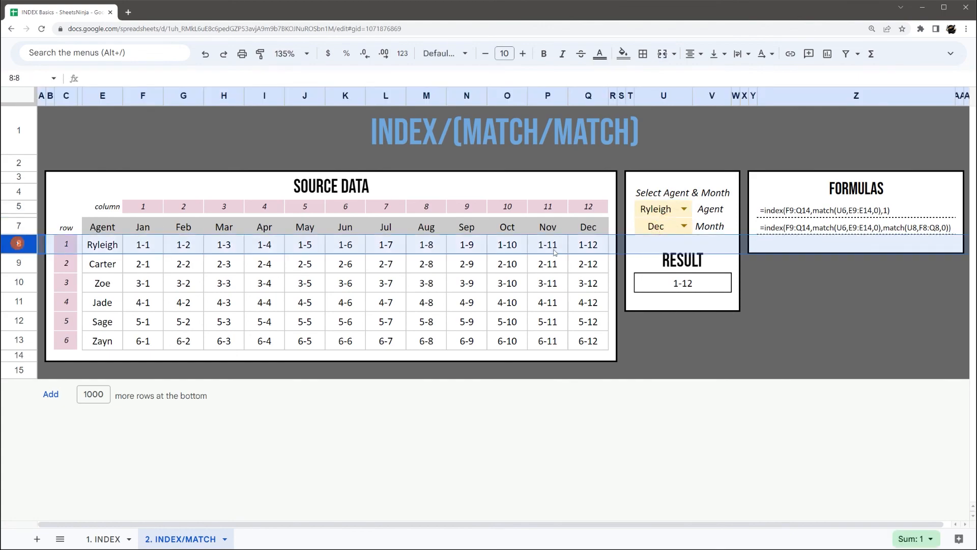
{"action": "left_click", "coordinate": [686, 282]}
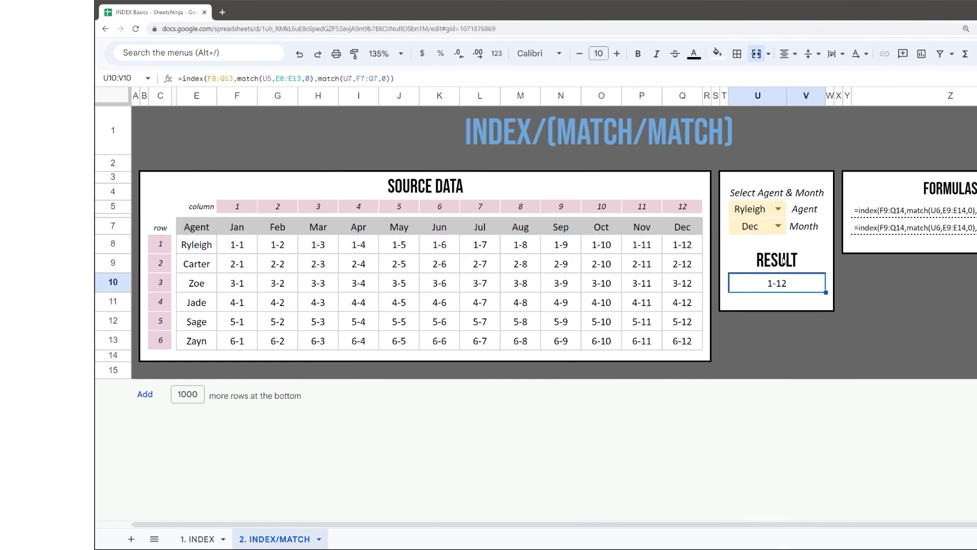